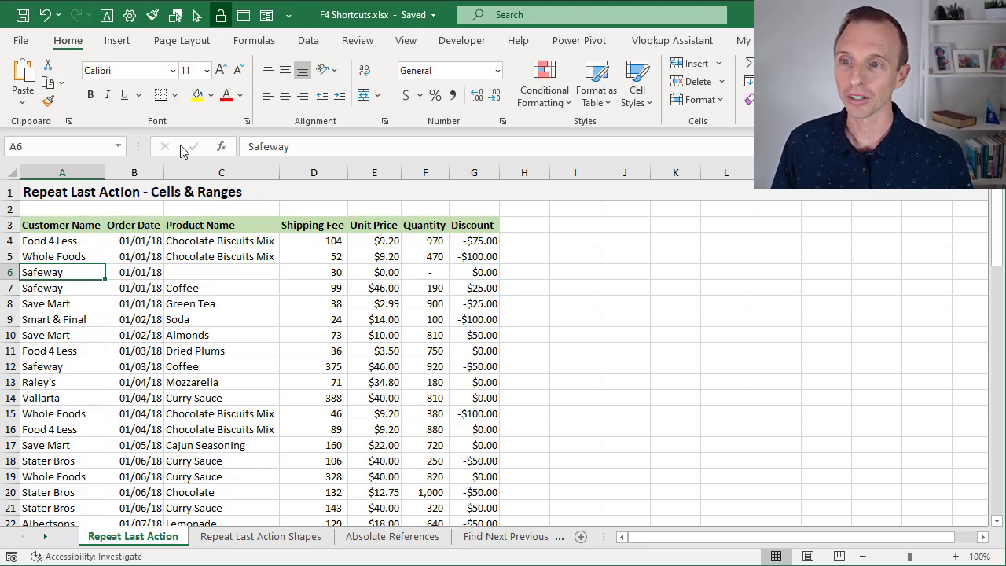
Step: Fill cell A6 with yellow and repeat the same fill on A8, A11 and the range A14:A18
click(197, 95)
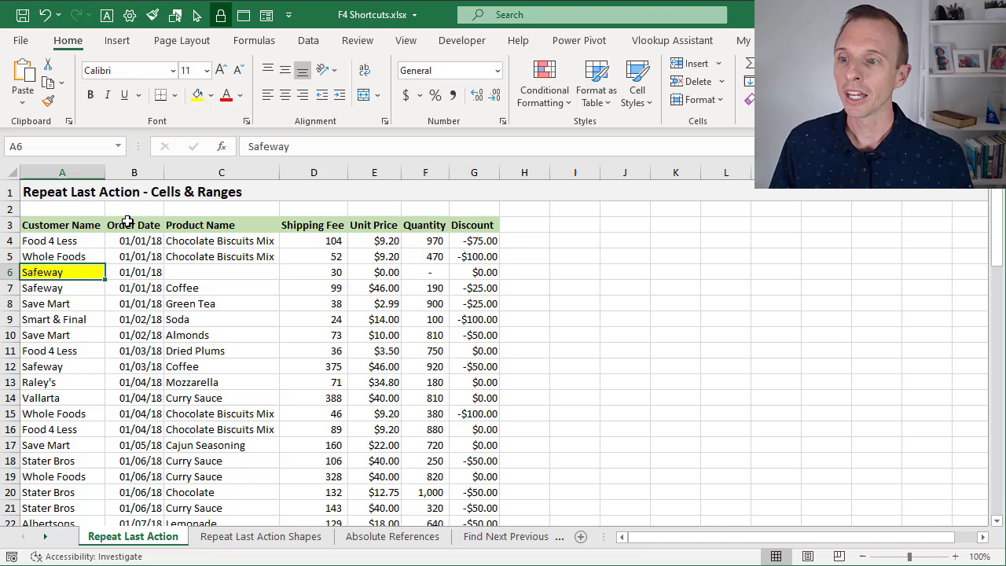
click(76, 305)
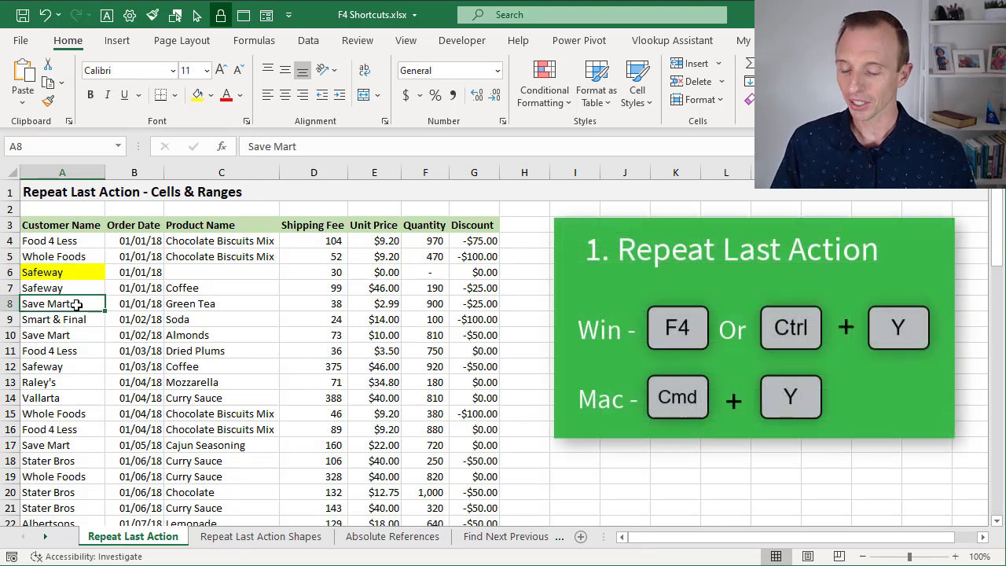
key(F4)
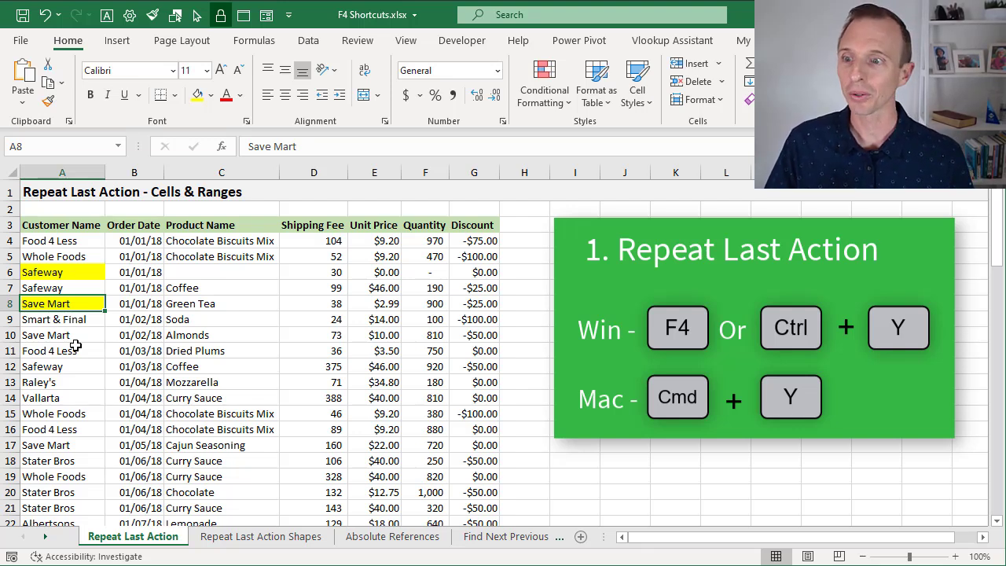
click(75, 348)
key(F4)
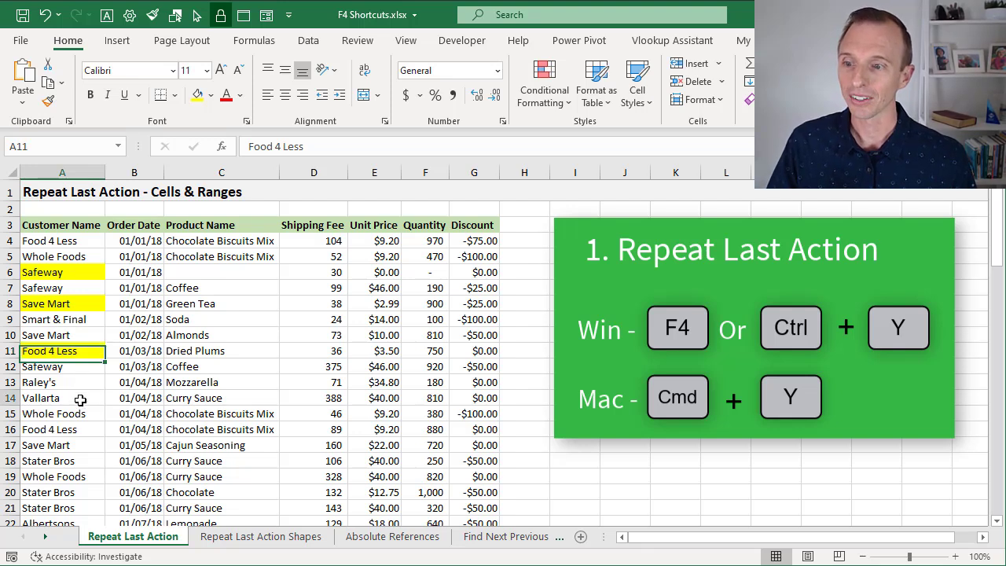
drag(80, 401, 71, 457)
key(F4)
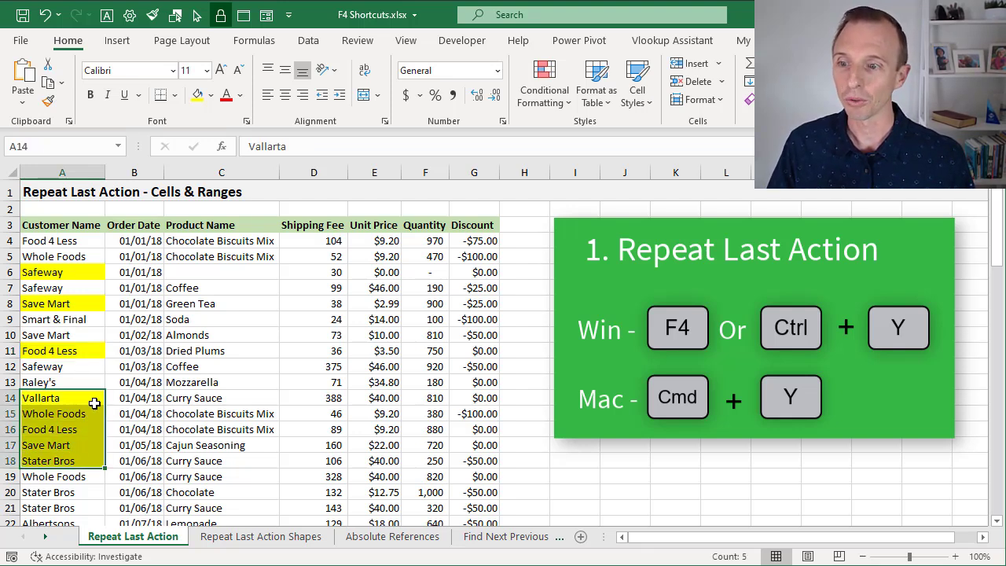
click(91, 402)
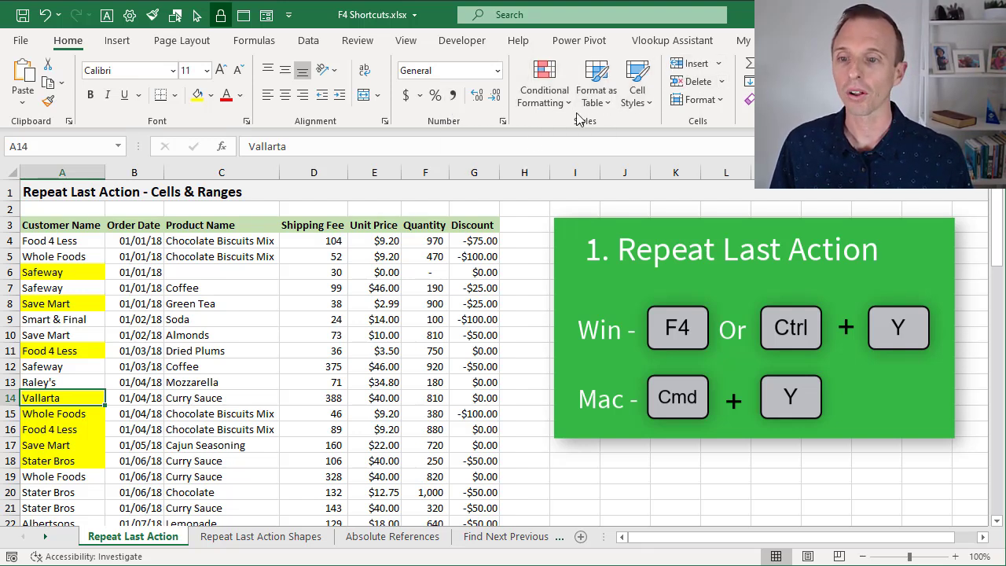
Step: On the Repeat Last Action Shapes sheet, fill the data bars of all three revenue charts with light green, repeating the fill for the second and third
click(263, 537)
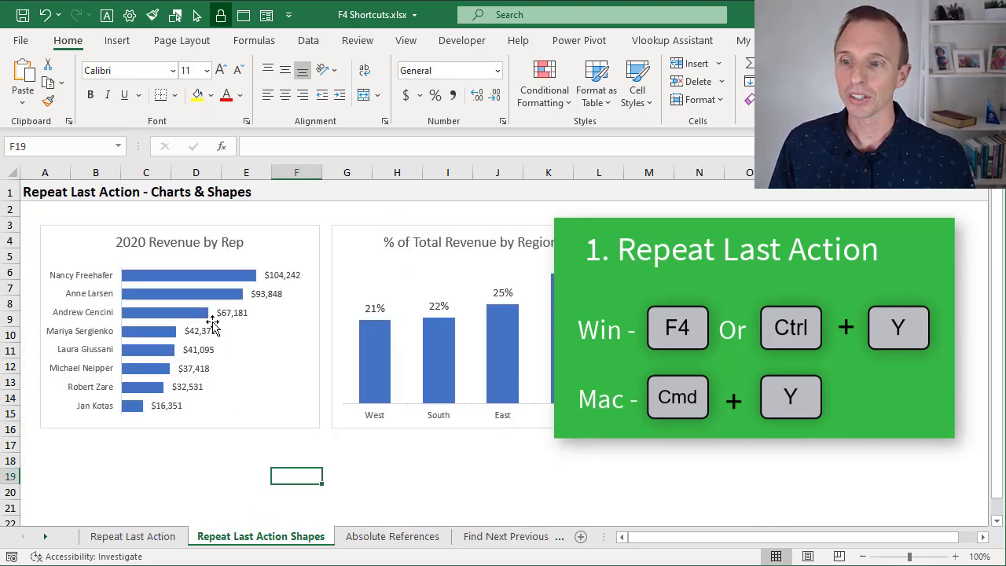
click(198, 299)
click(199, 300)
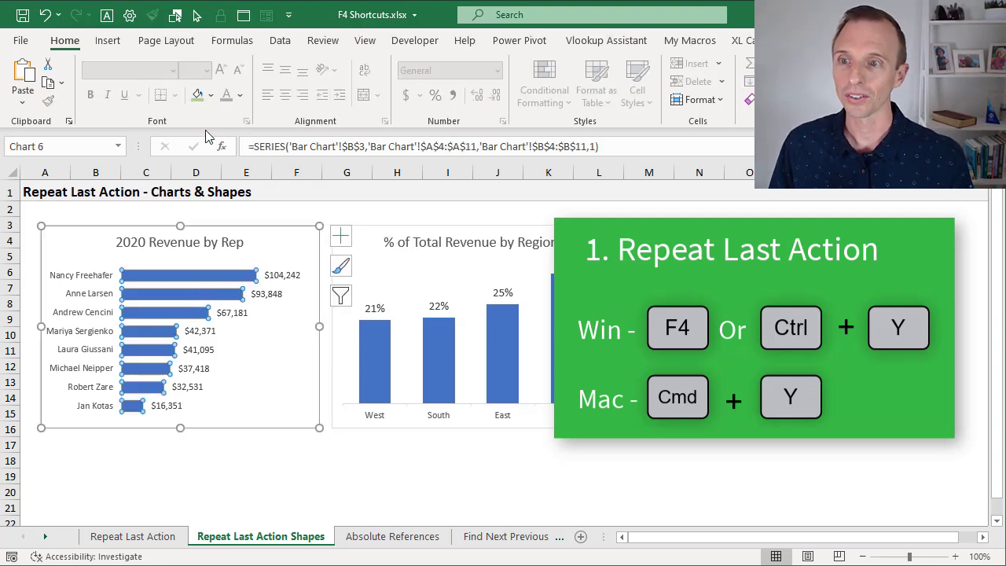
click(197, 96)
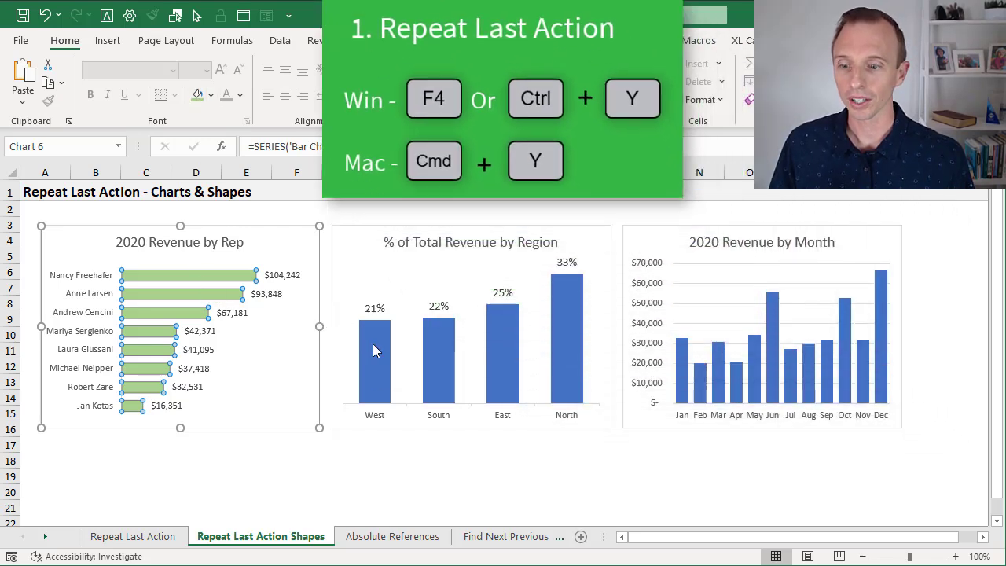
click(373, 352)
key(F4)
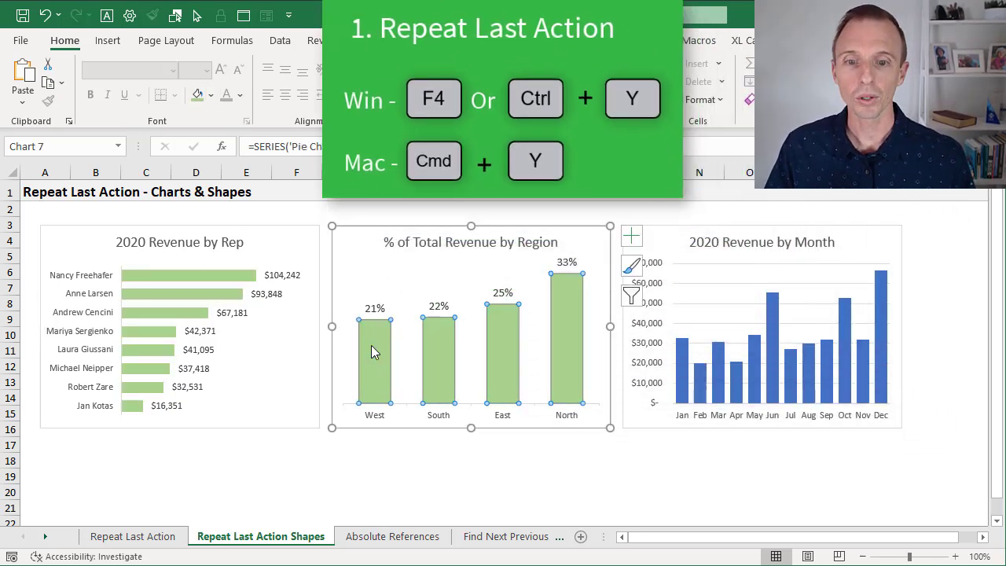
click(680, 355)
key(F4)
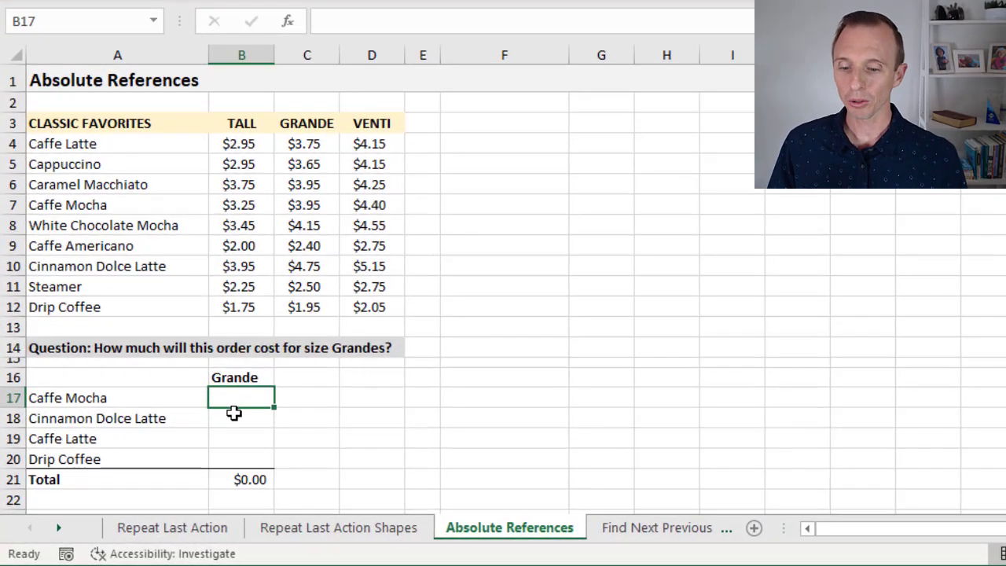
Step: Start a VLOOKUP formula in B17 with A17 as lookup value and the absolute range $A$4:$D$12 as table array
text(=vl)
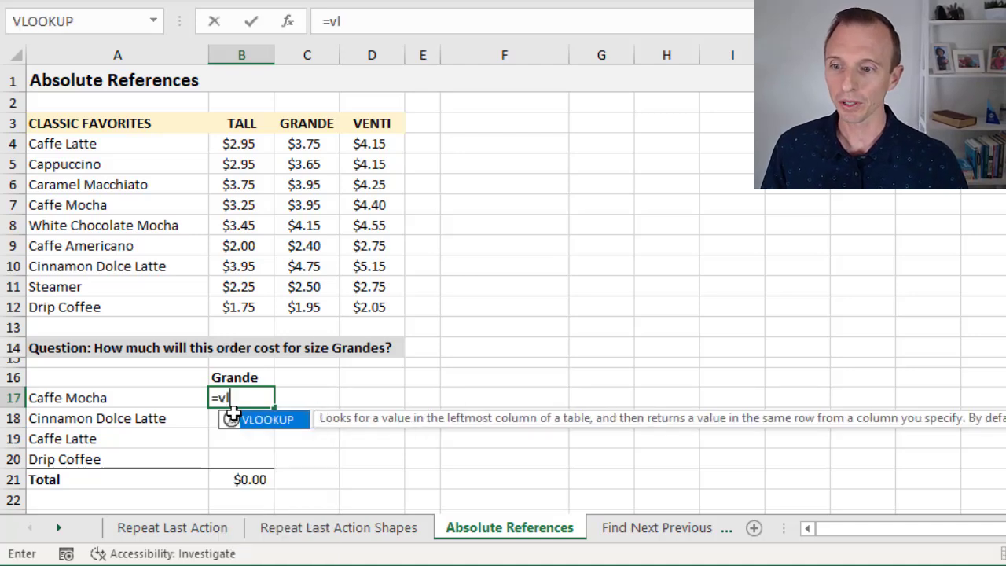
key(Tab)
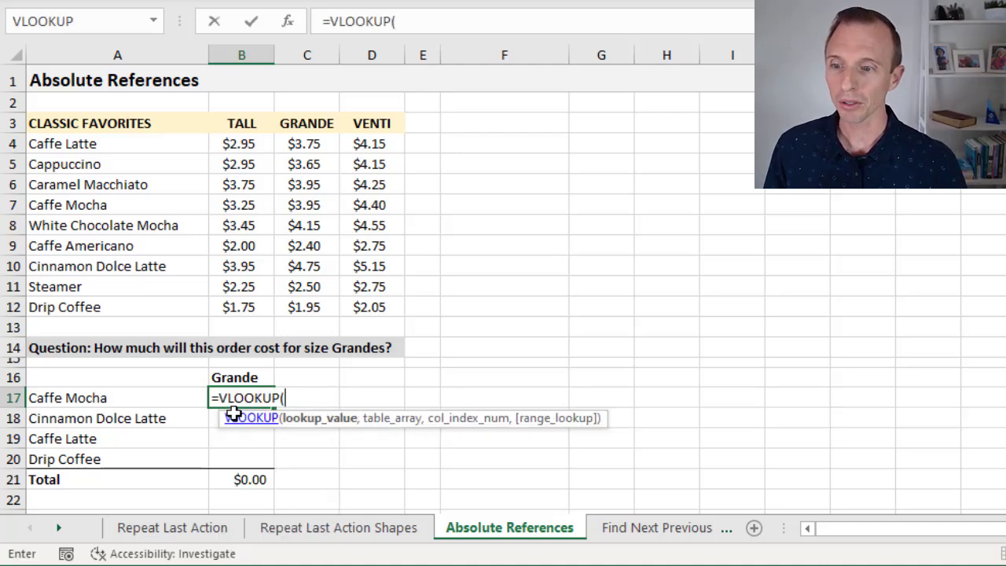
click(180, 402)
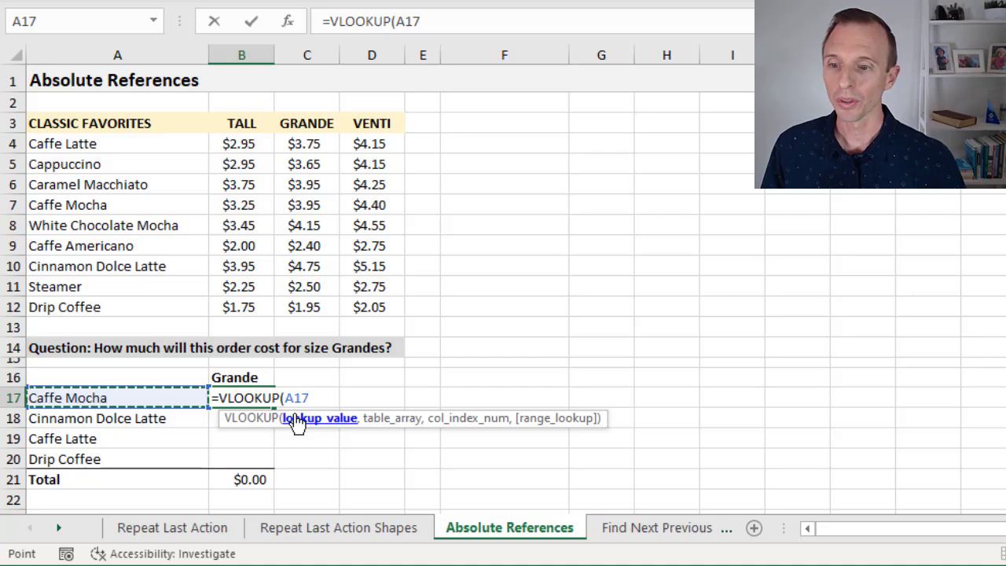
text(,)
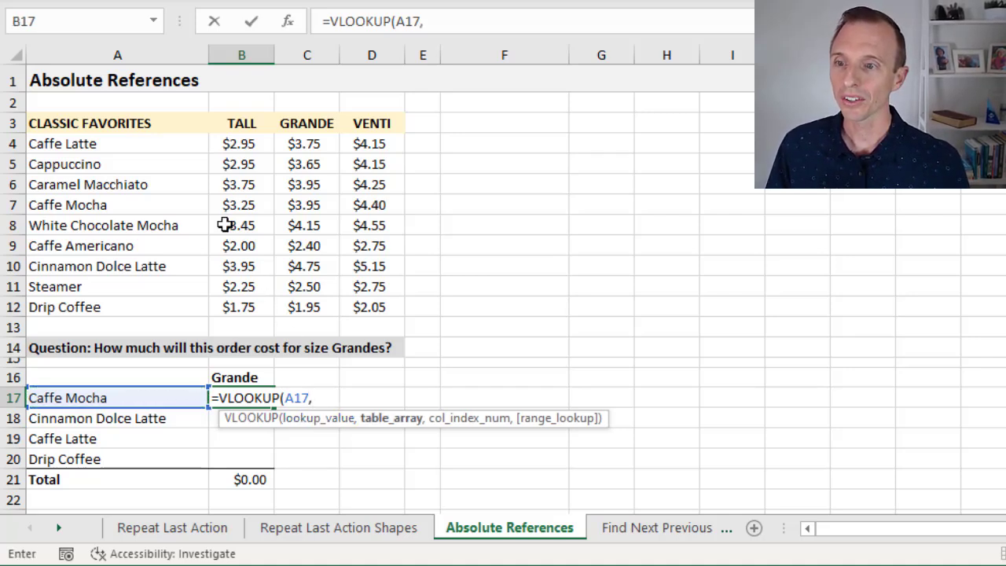
drag(178, 142, 365, 299)
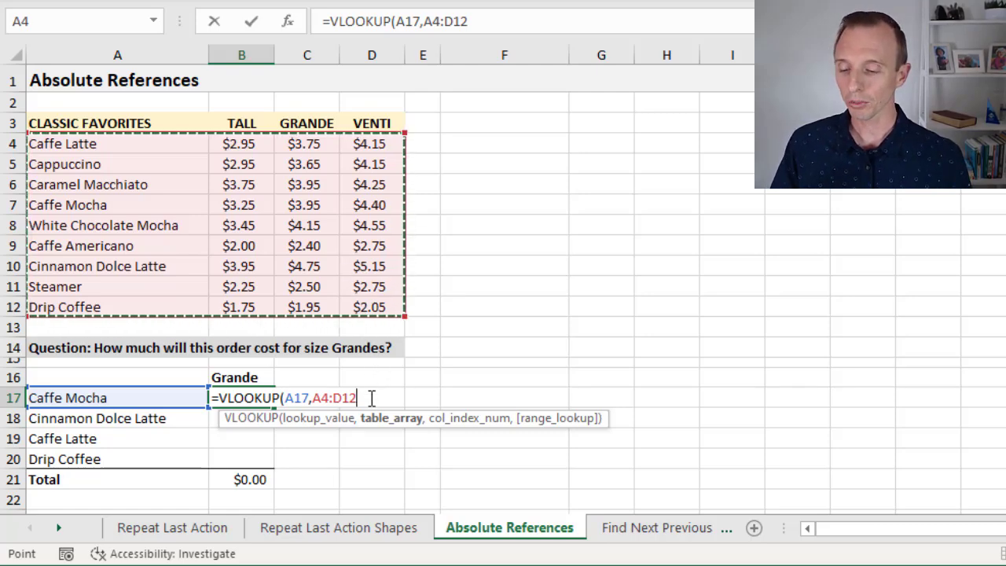
key(F4)
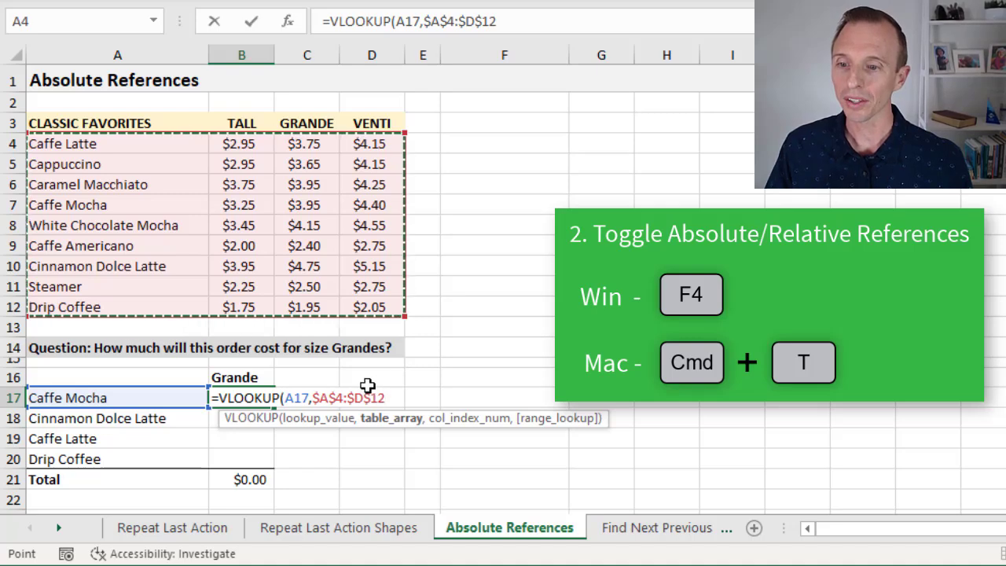
Step: Cycle the formula's lookup value through its absolute, mixed and relative reference forms, ending on the column-locked $A17
click(309, 398)
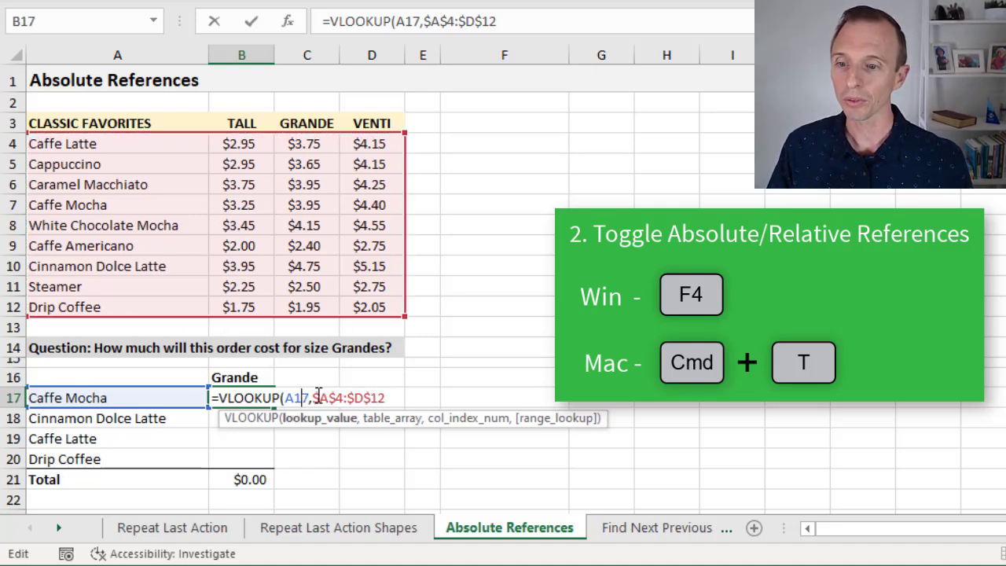
key(F4)
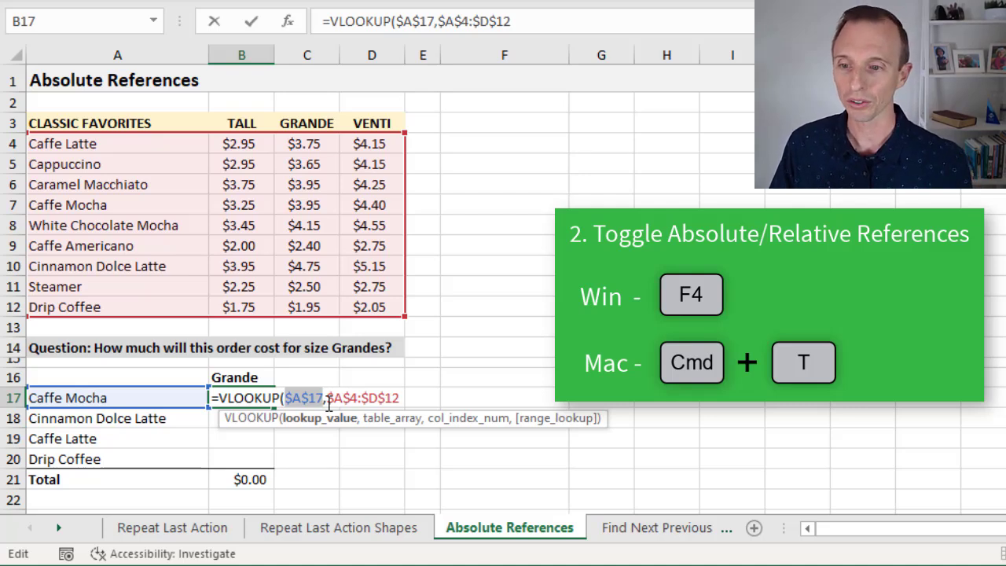
key(F4)
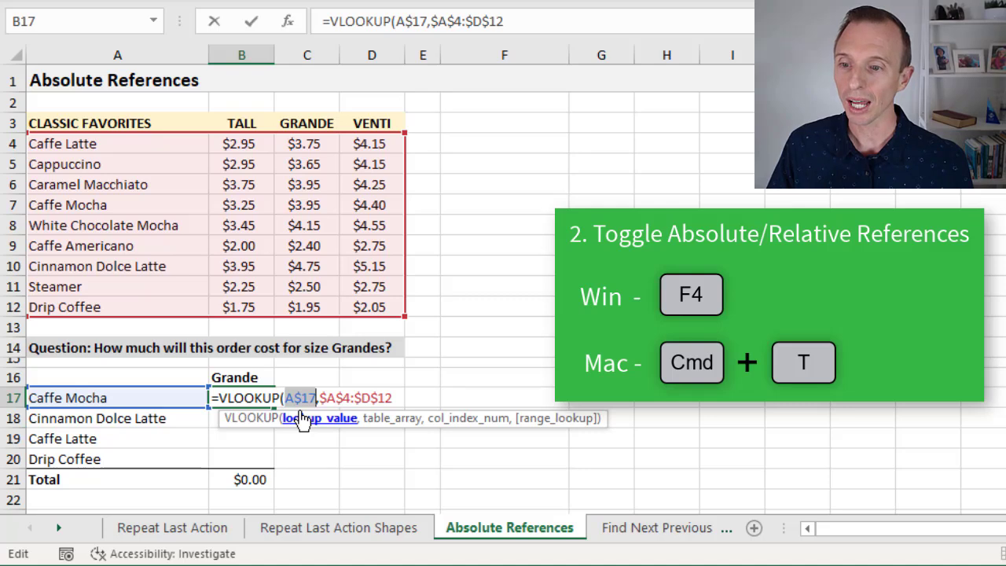
key(F4)
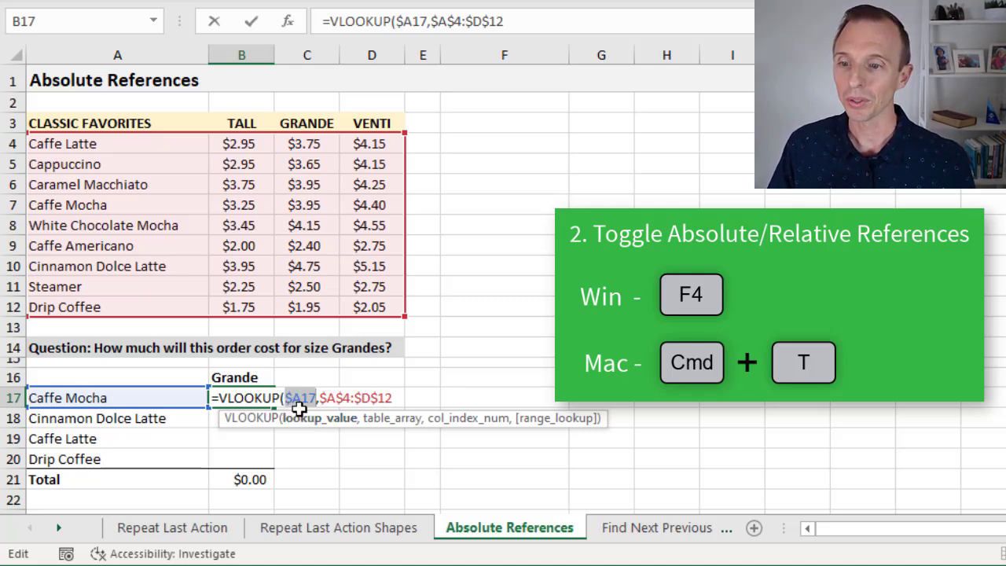
key(F4)
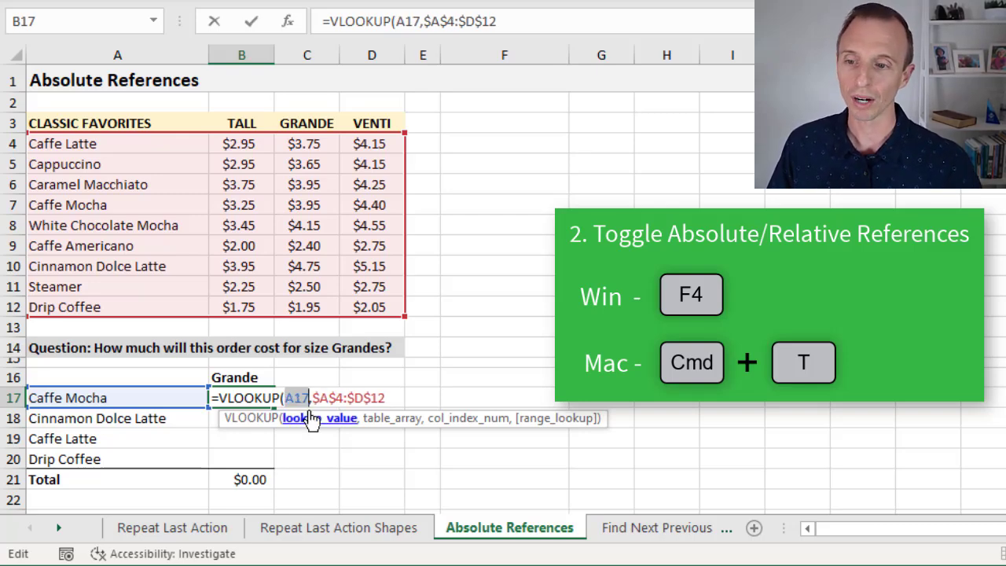
key(F4)
key(F4)
key(F4)
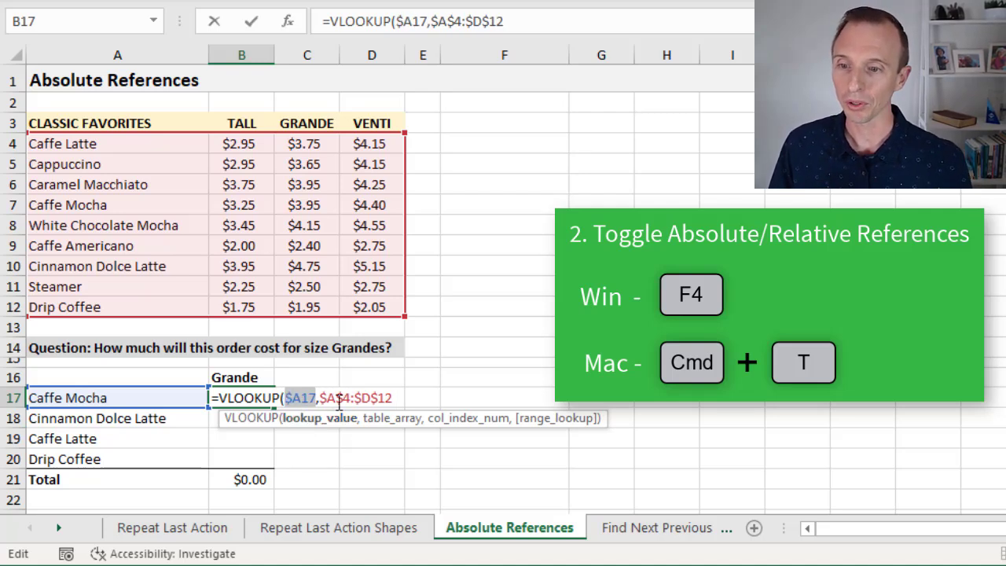
Step: Complete the B17 formula with column index 3 and range lookup FALSE, and fill it down to B20
click(395, 399)
text(,3)
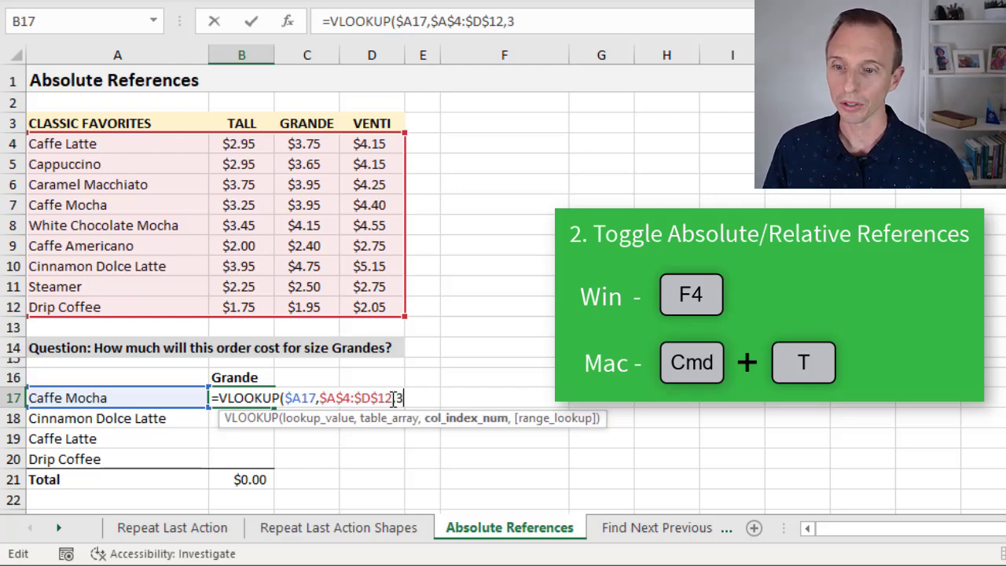
text(,false))
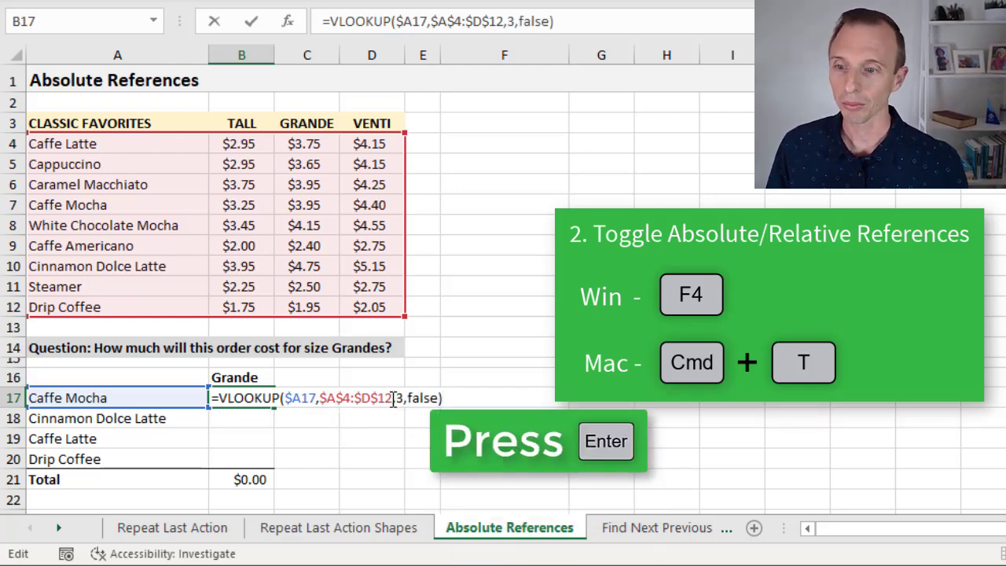
key(Return)
click(263, 400)
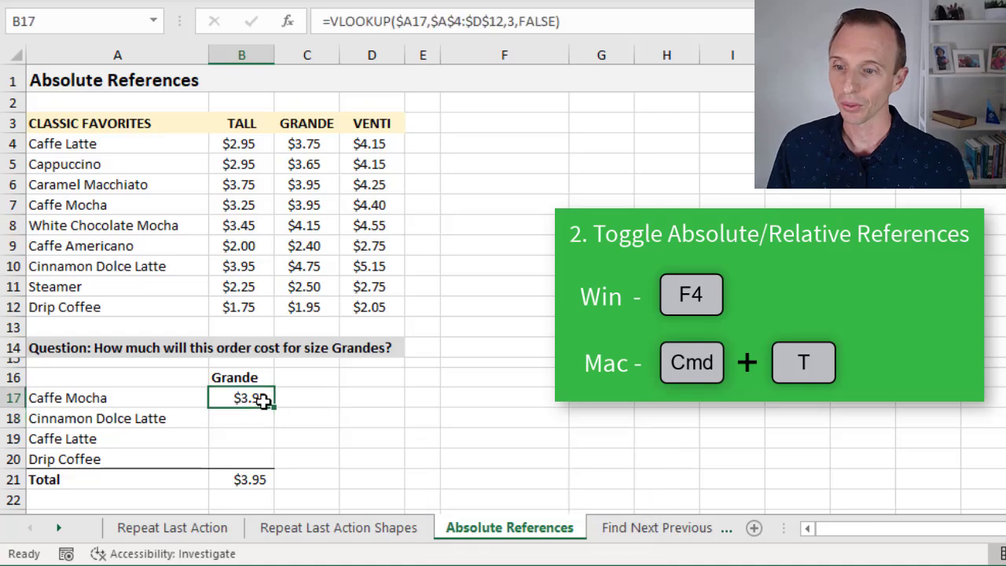
double_click(275, 406)
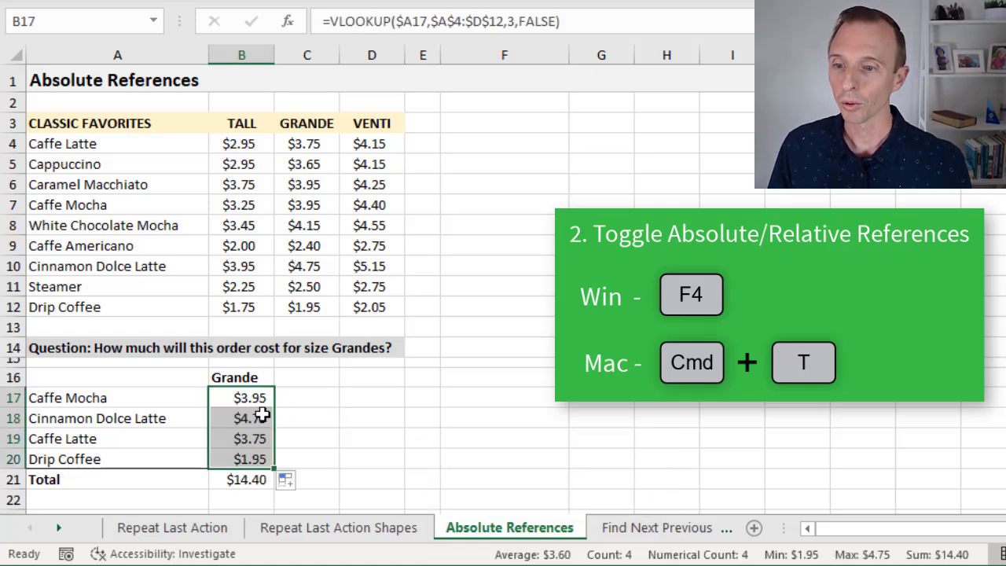
Step: Inspect the references in the copied VLOOKUP formula in B18, leaving the formula as it is
click(260, 419)
double_click(261, 422)
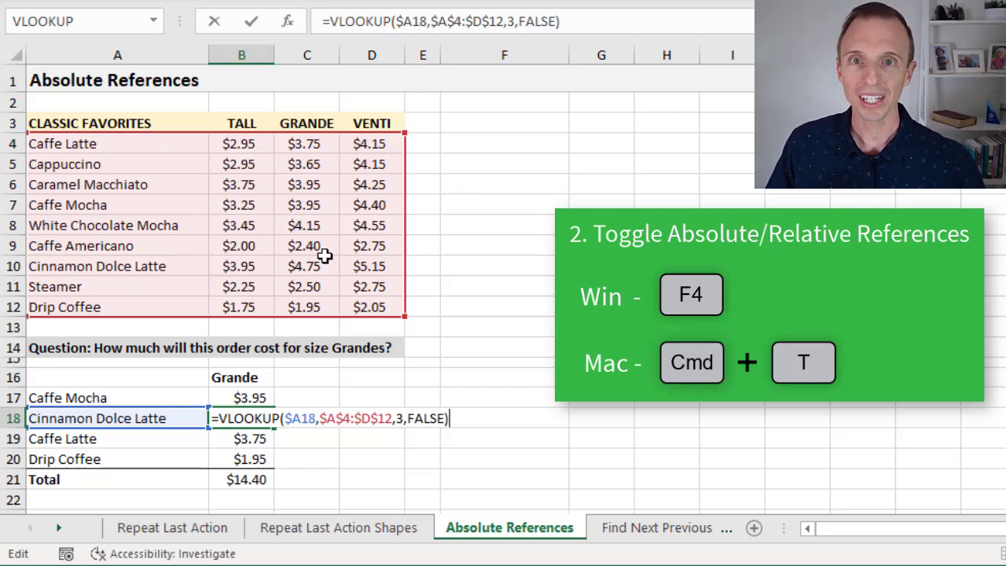
key(ctrl+Return)
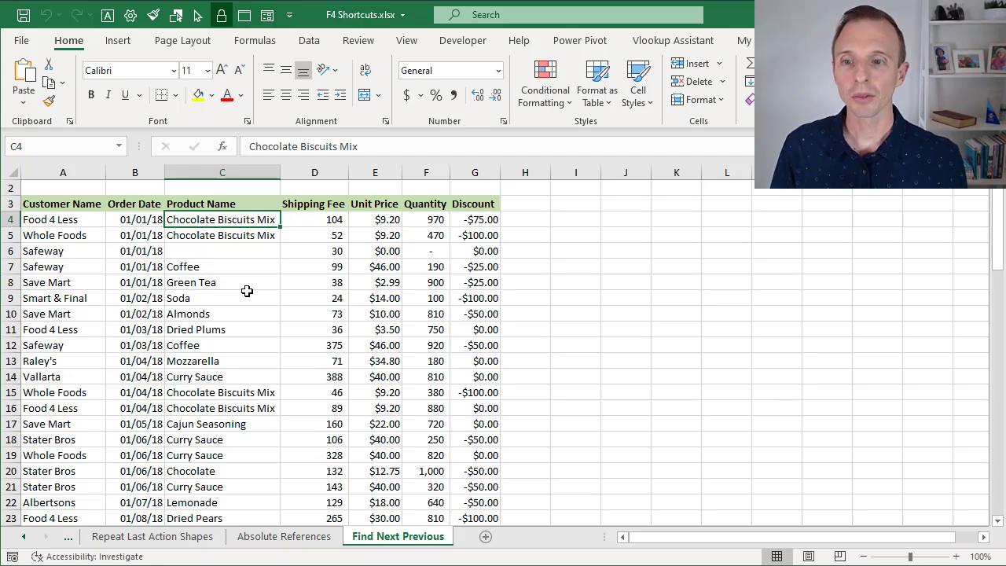
Step: Find the first two cells containing "coffee", close Find and Replace, and go on to the next match without the dialog
key(ctrl+f)
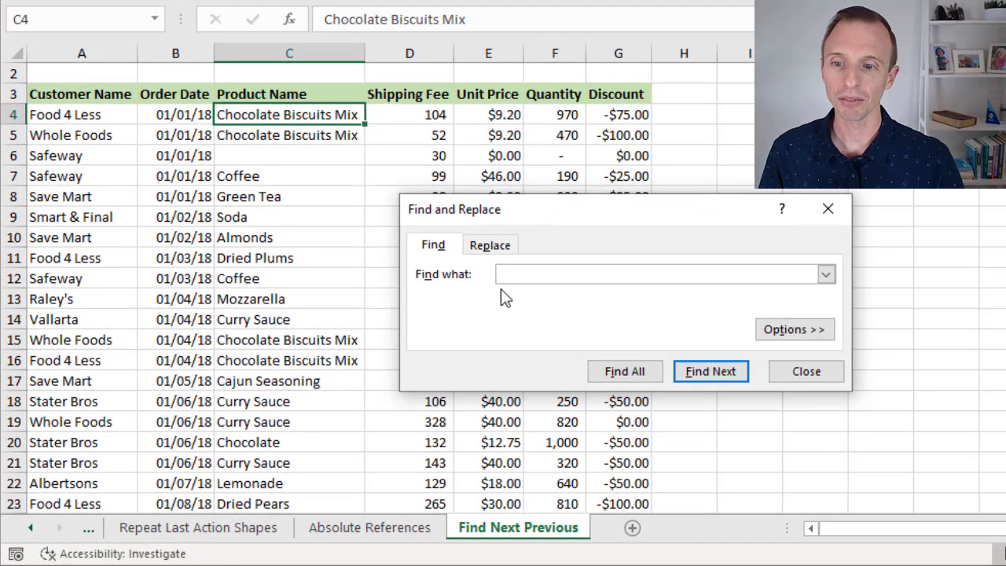
text(coffee)
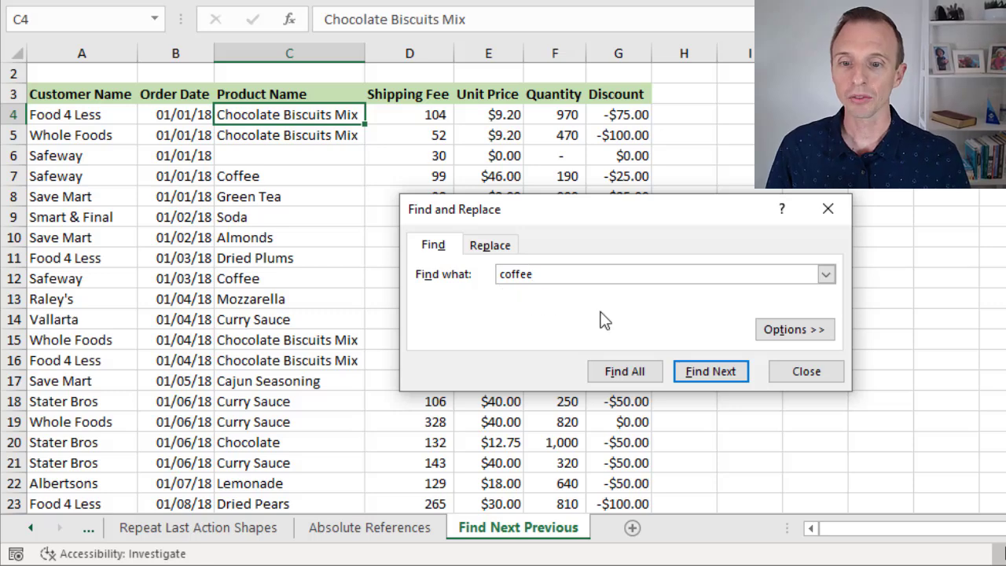
click(708, 374)
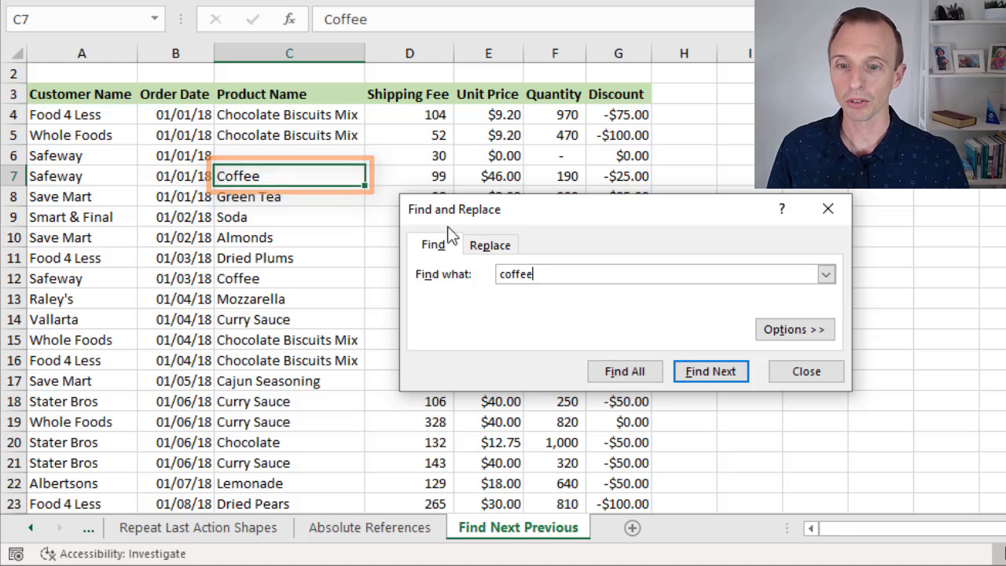
click(708, 373)
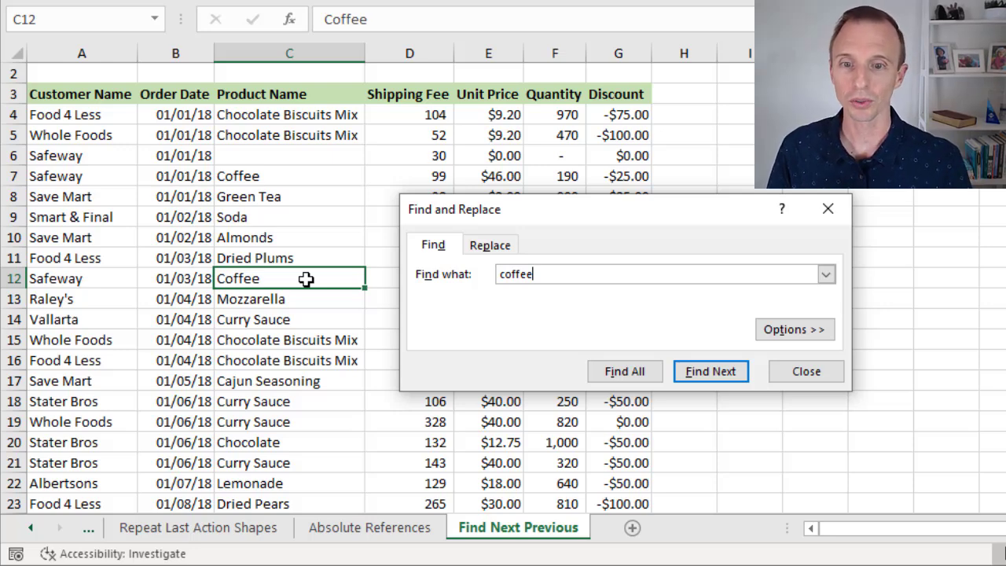
click(828, 214)
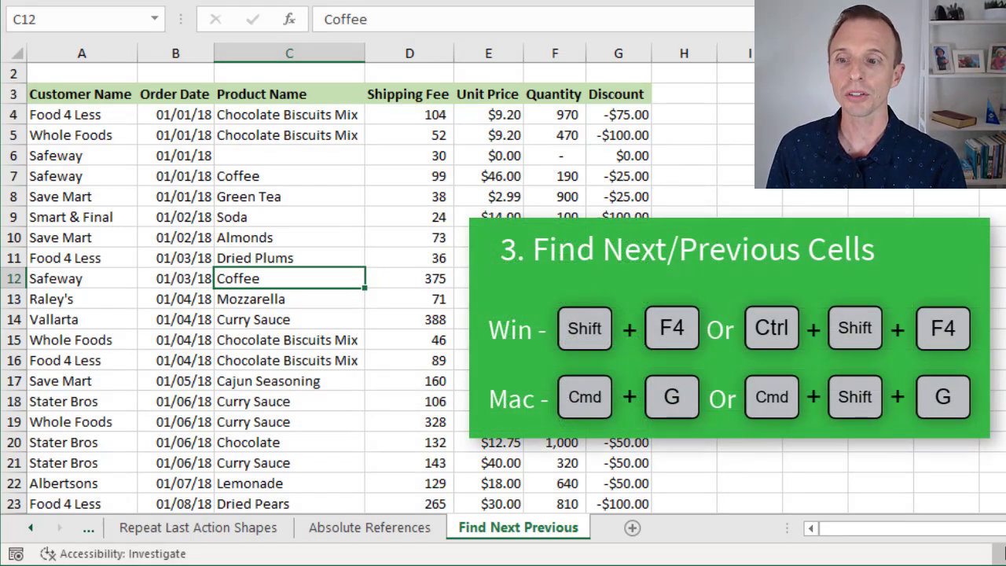
key(shift+F4)
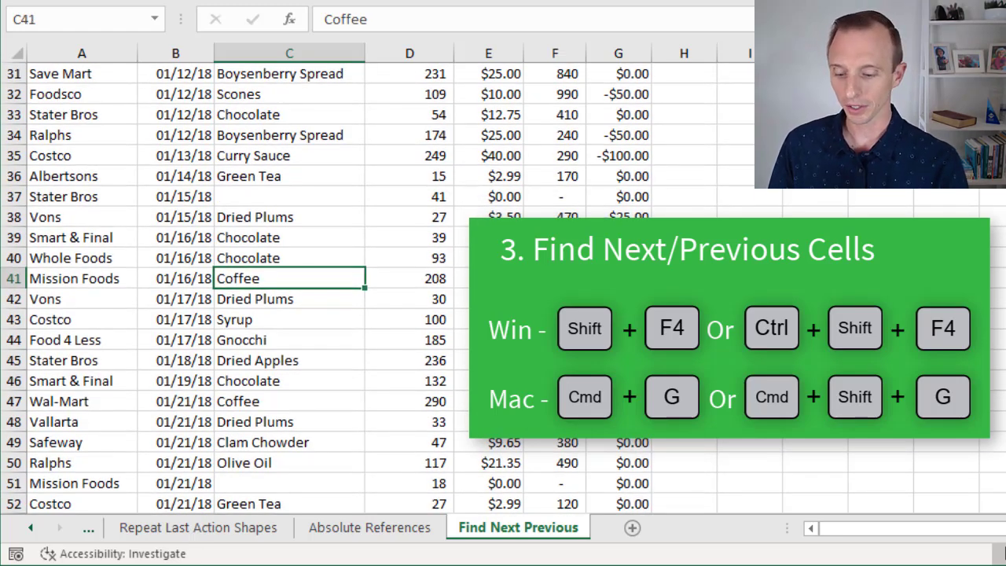
Step: Go forward through the next three "coffee" matches to C59 without the dialog, and back three matches to C41
key(shift+F4)
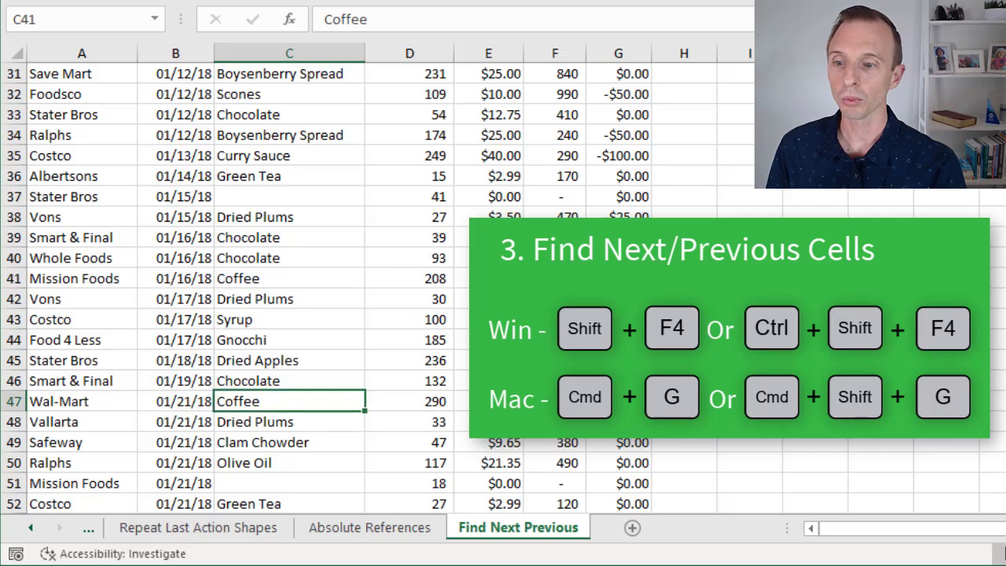
key(shift+F4)
key(shift+F4)
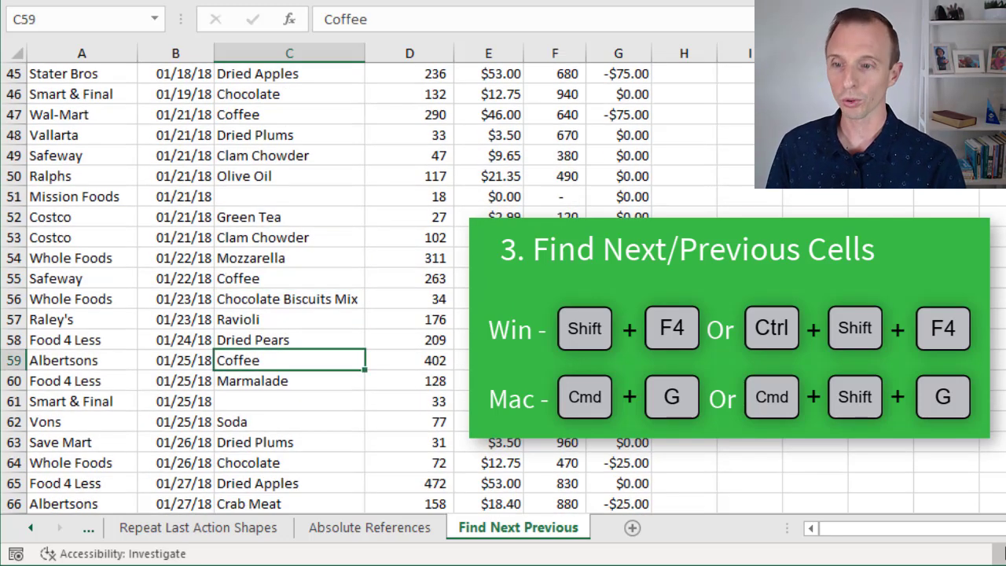
key(ctrl+shift+F4)
key(ctrl+shift+F4)
key(ctrl+shift+F4)
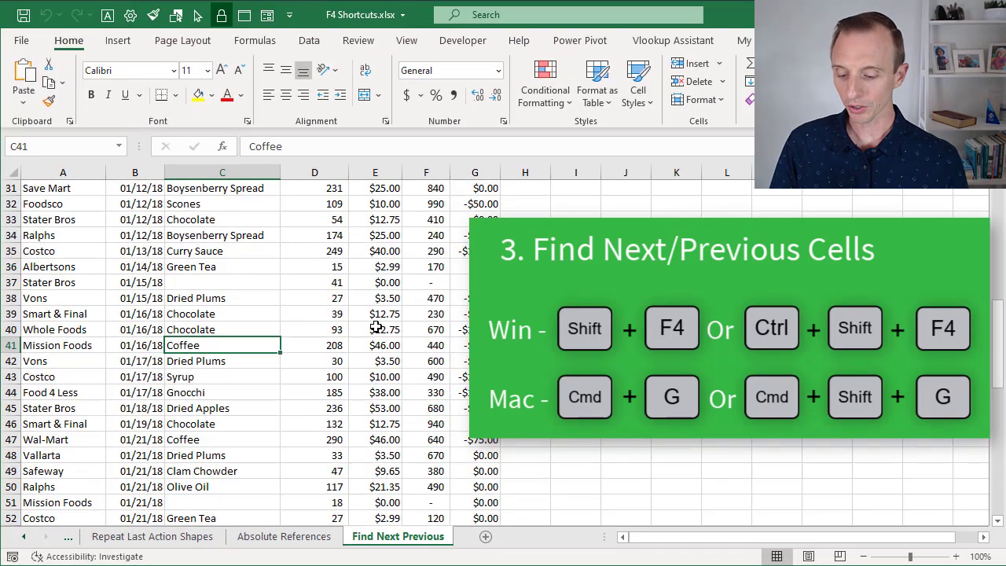
Step: Open Find and Replace for the "coffee" search, move the dialog up the sheet, and expand its search options
key(ctrl+f)
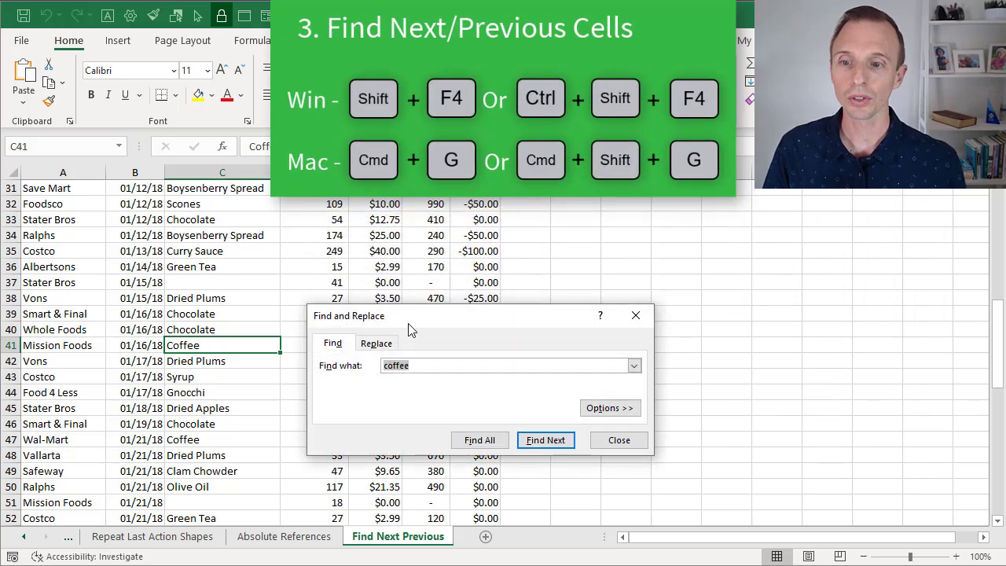
drag(409, 324, 401, 269)
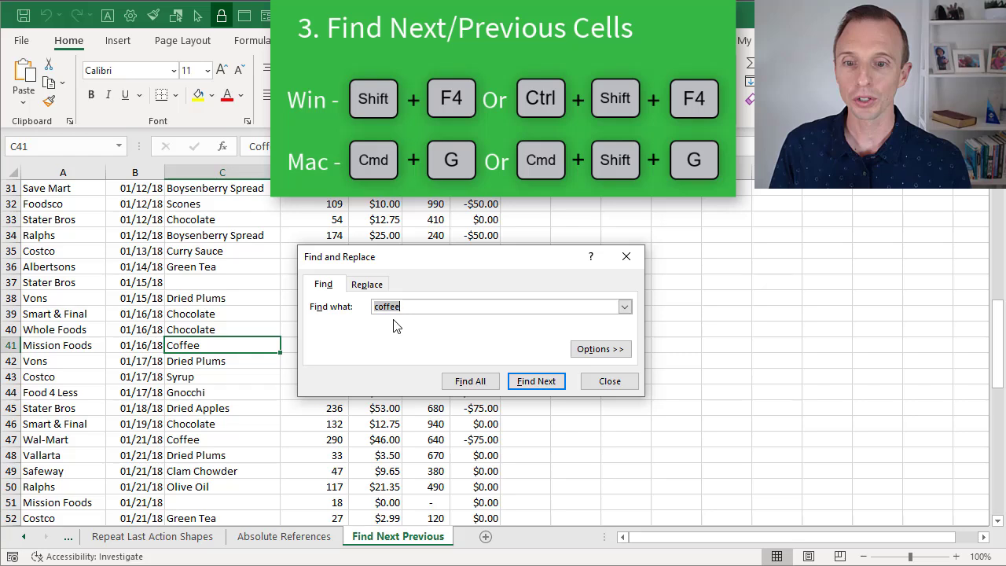
click(585, 351)
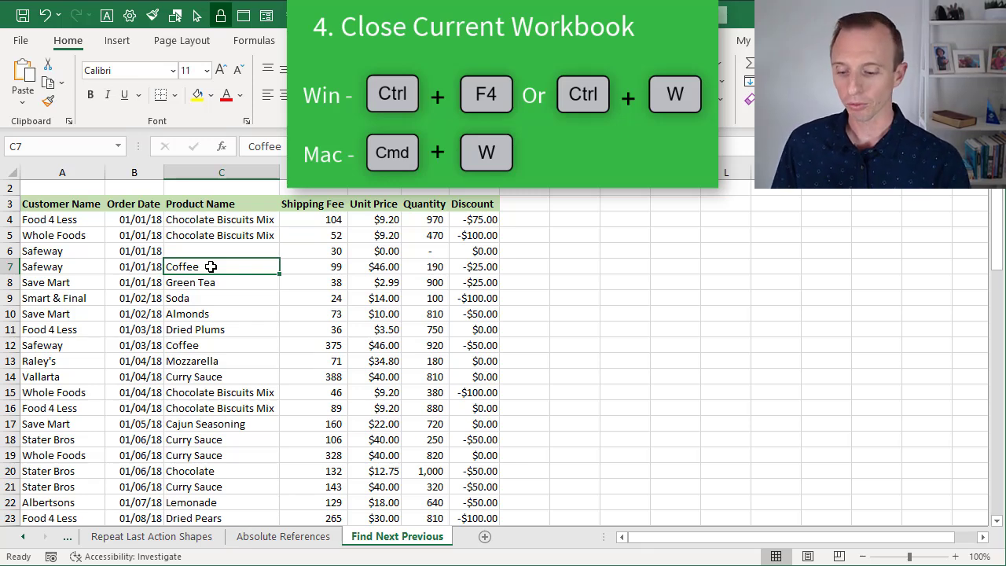
Step: Close the F4 Shortcuts.xlsx workbook without saving its changes and exit the application
key(ctrl+w)
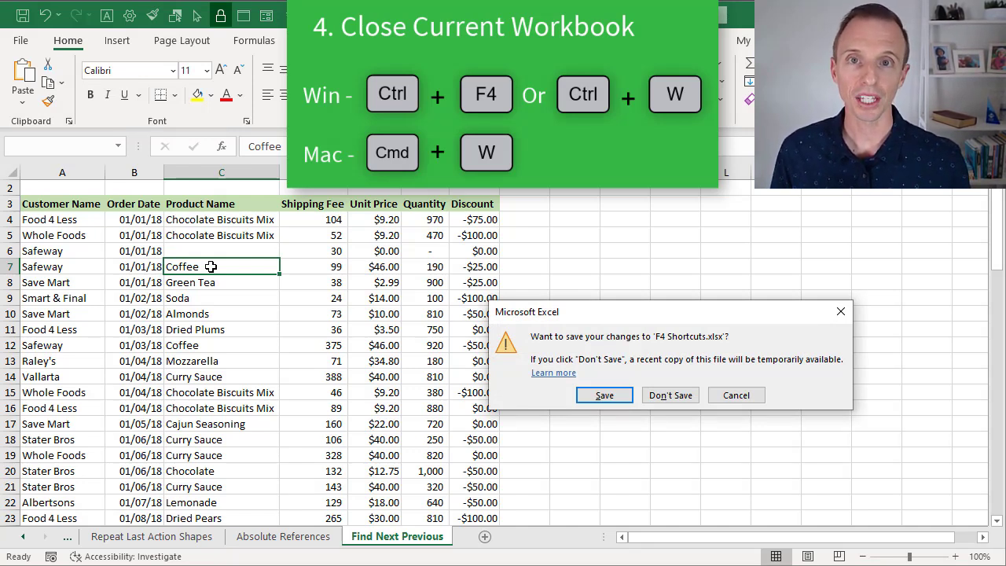
key(n)
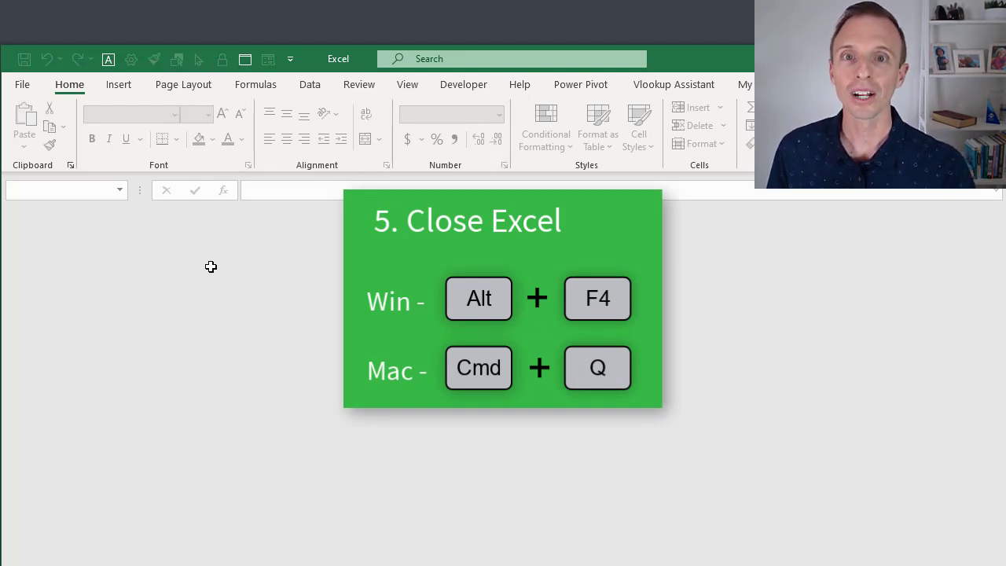
key(alt+F4)
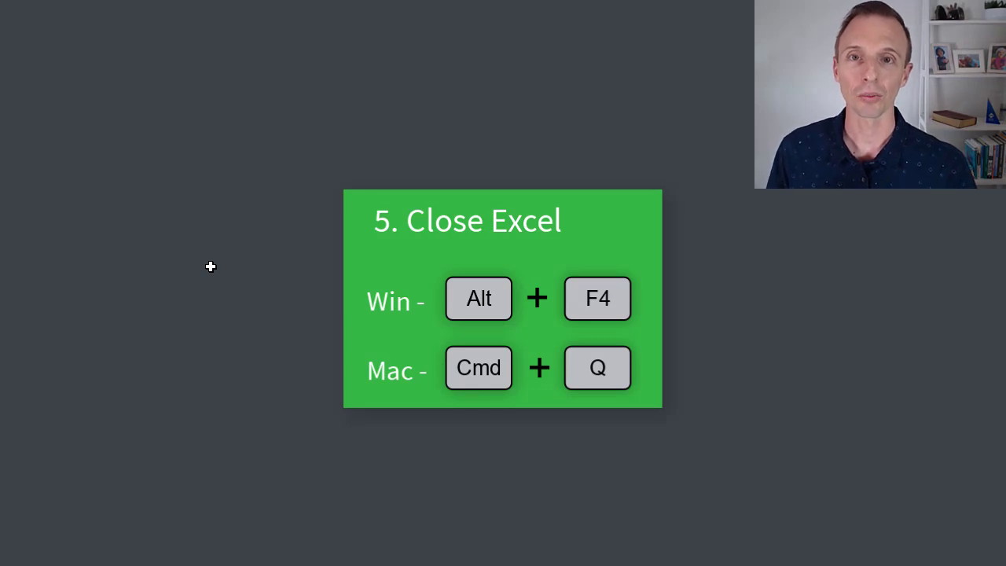